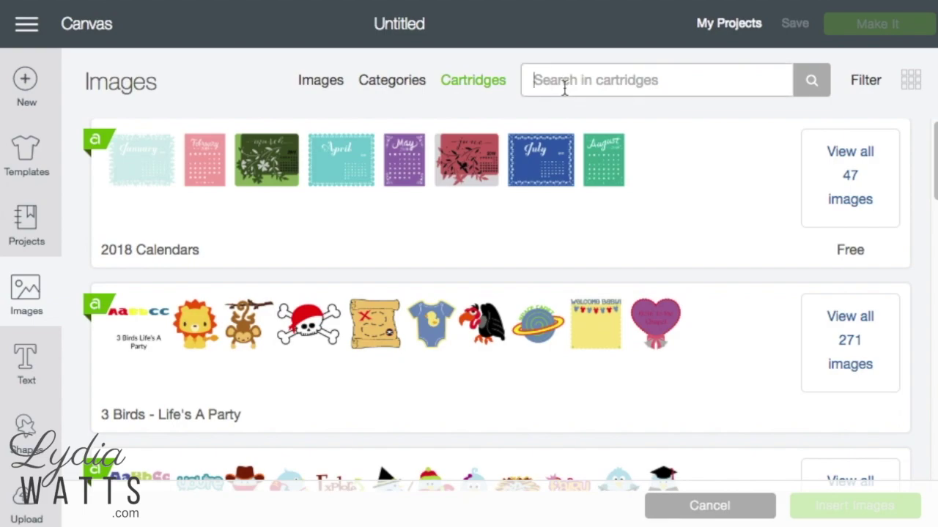
Search the cartridges for "simple" and open all images in the Simple Cards cartridge.
text(simpl)
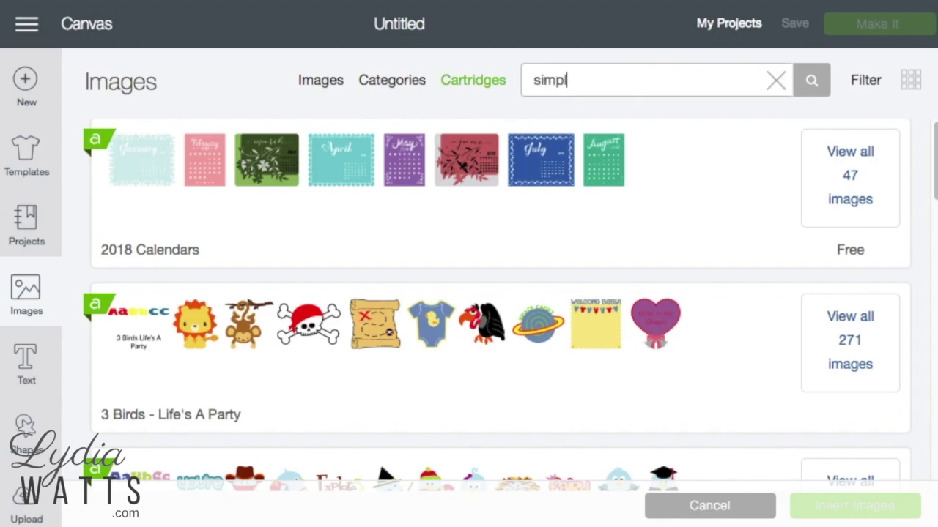
text(e)
key(Return)
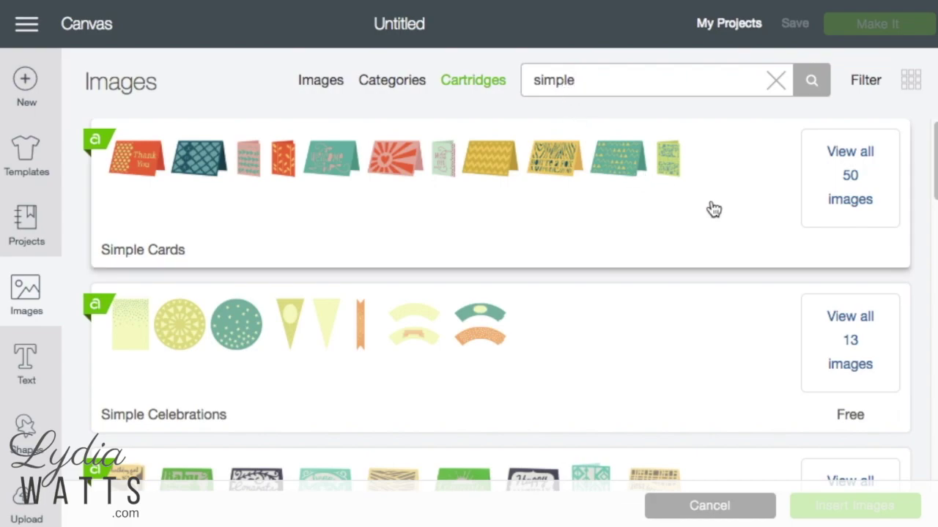
click(841, 198)
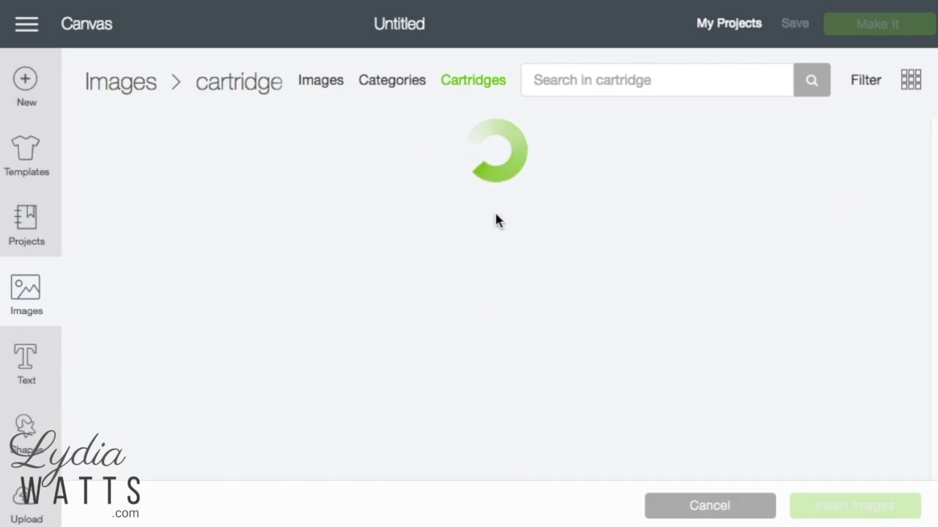
Insert the green portrait card reading "Happy Birthday to You" and move the group to the canvas's upper-left edge.
scroll(495, 220, down, 5)
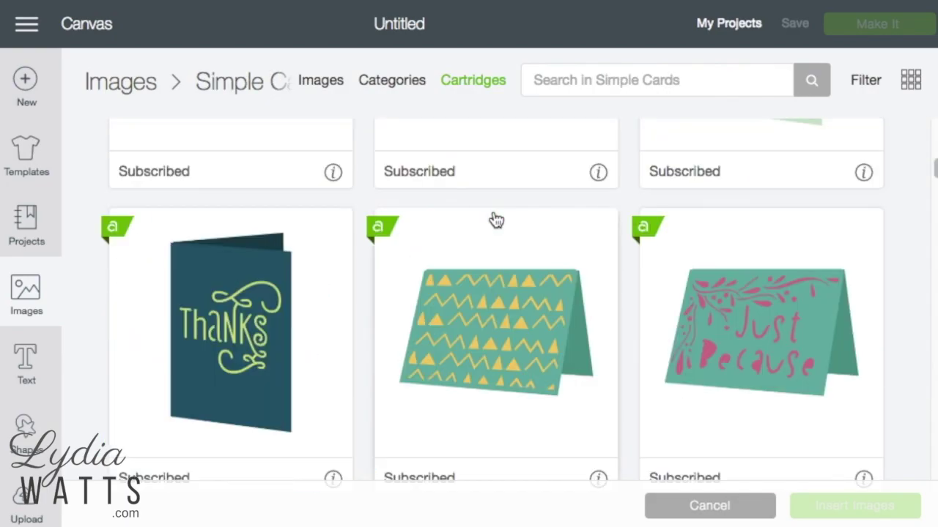
scroll(495, 220, down, 8)
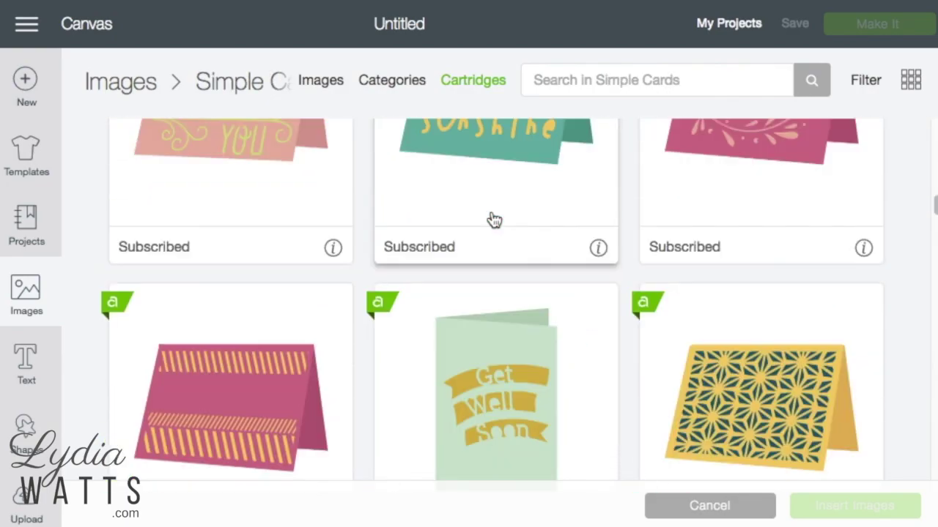
scroll(493, 220, down, 10)
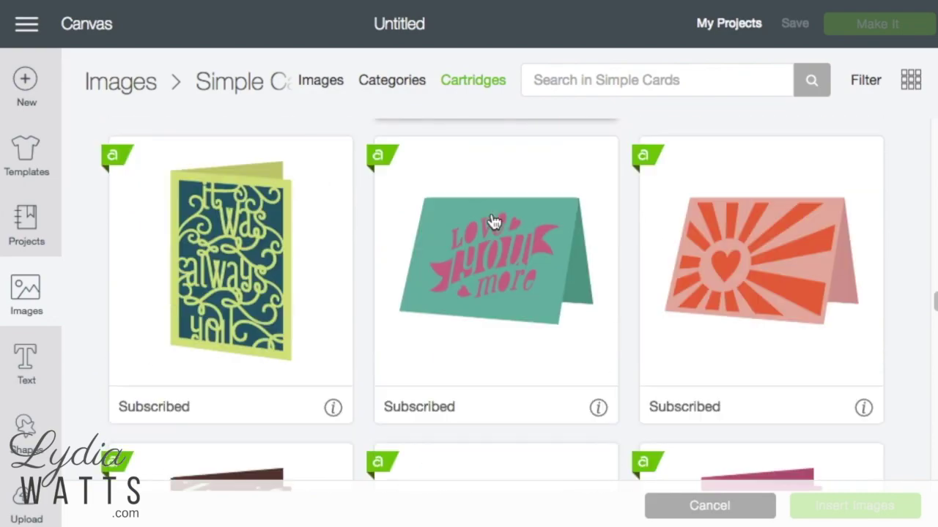
scroll(493, 223, down, 10)
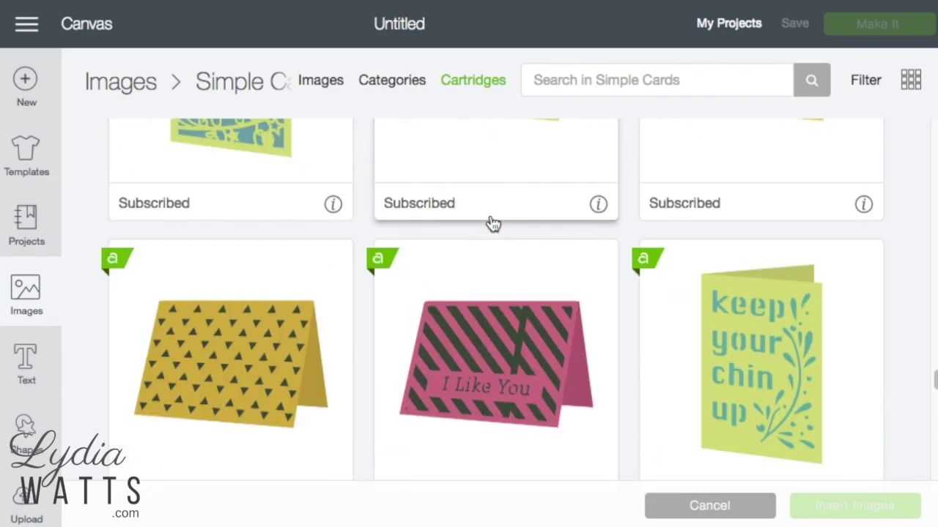
scroll(493, 223, down, 10)
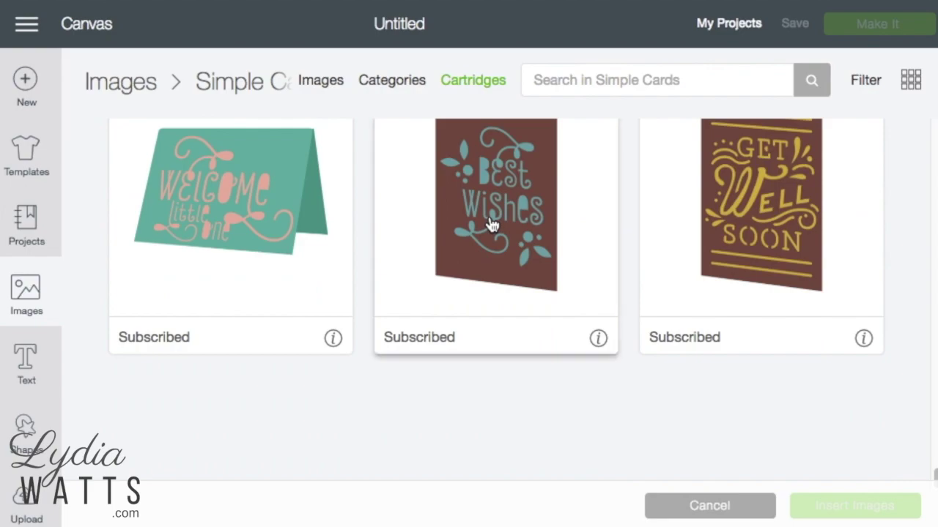
scroll(491, 224, up, 10)
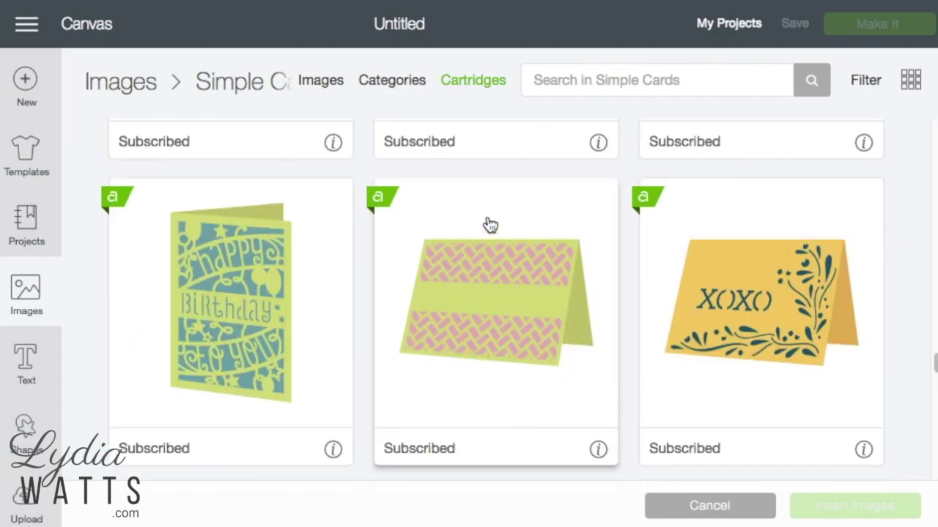
scroll(491, 223, up, 2)
click(242, 331)
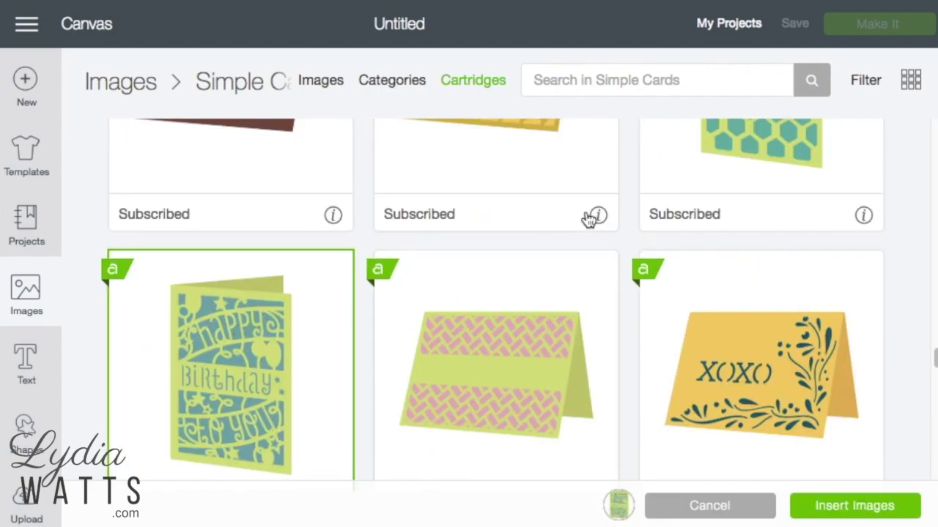
click(870, 515)
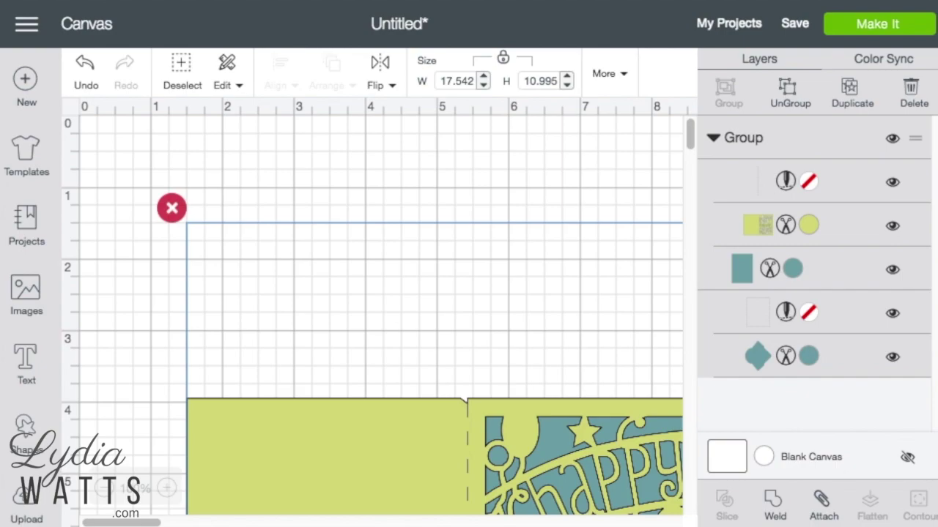
drag(458, 443, 329, 277)
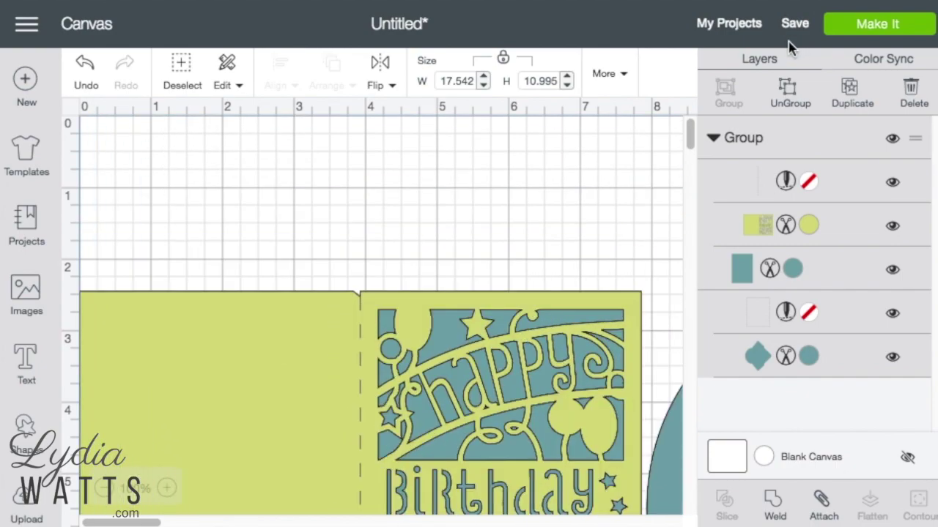
Save the project as "Happy Birthday to You Simple Card" with Public enabled.
click(794, 25)
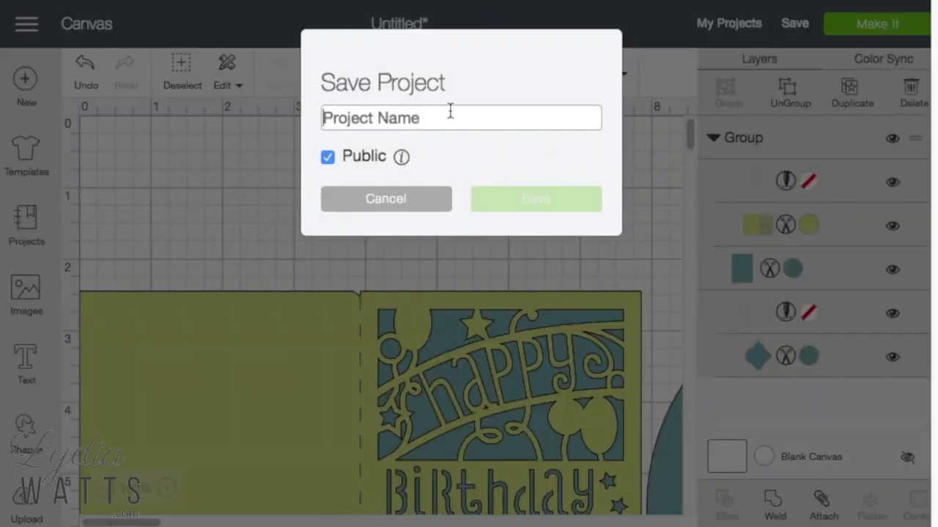
text(Happy Bir)
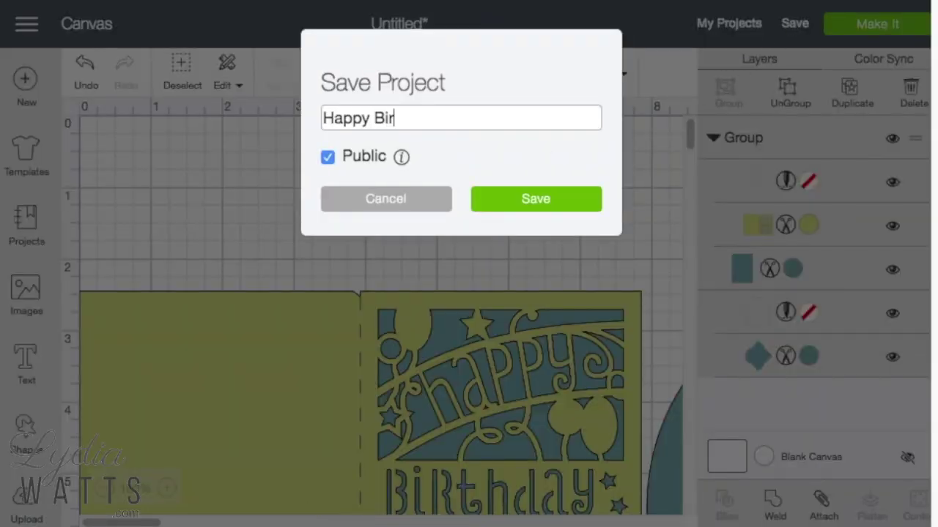
text(thday to You)
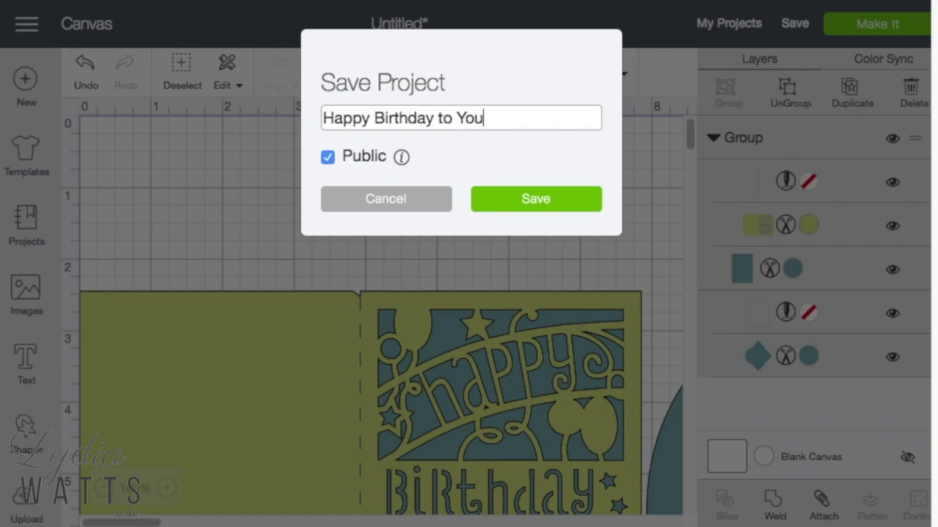
text( Simple Card)
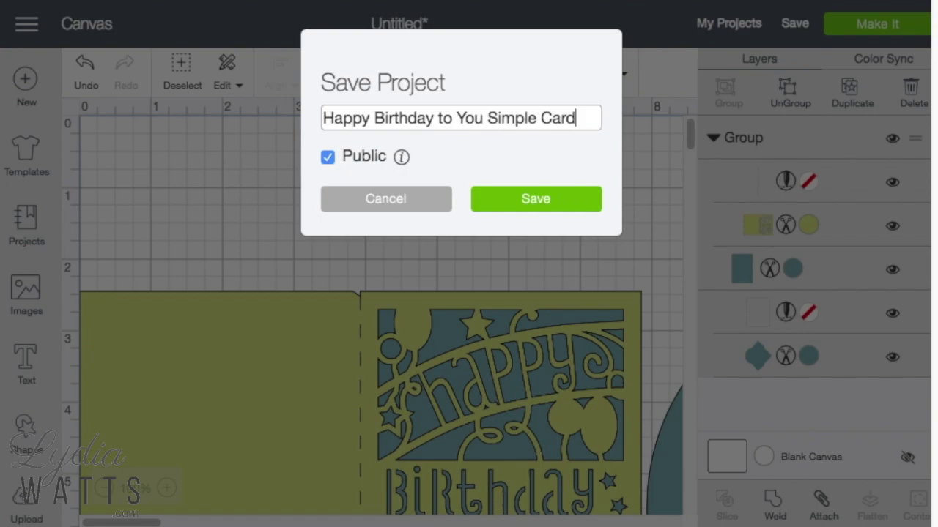
click(558, 209)
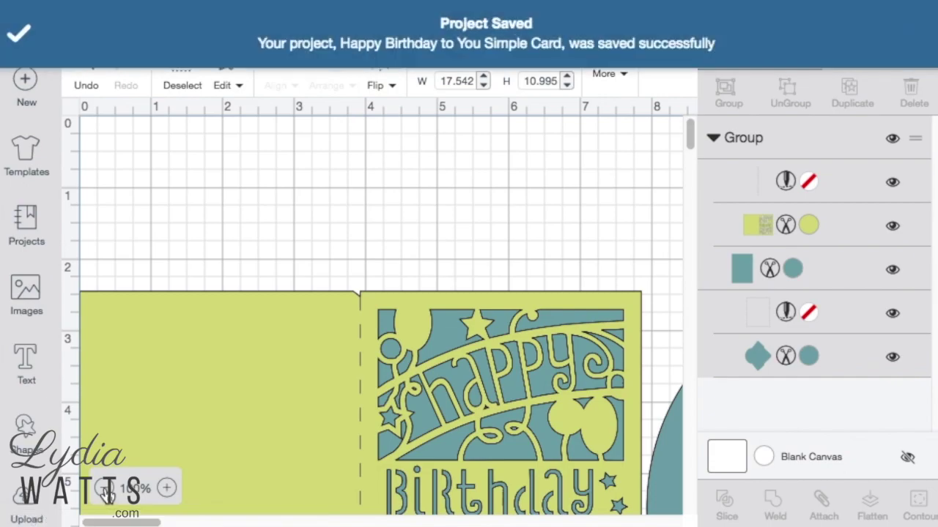
Move the card and envelope group slightly down and right, away from the canvas edges.
click(109, 491)
click(107, 489)
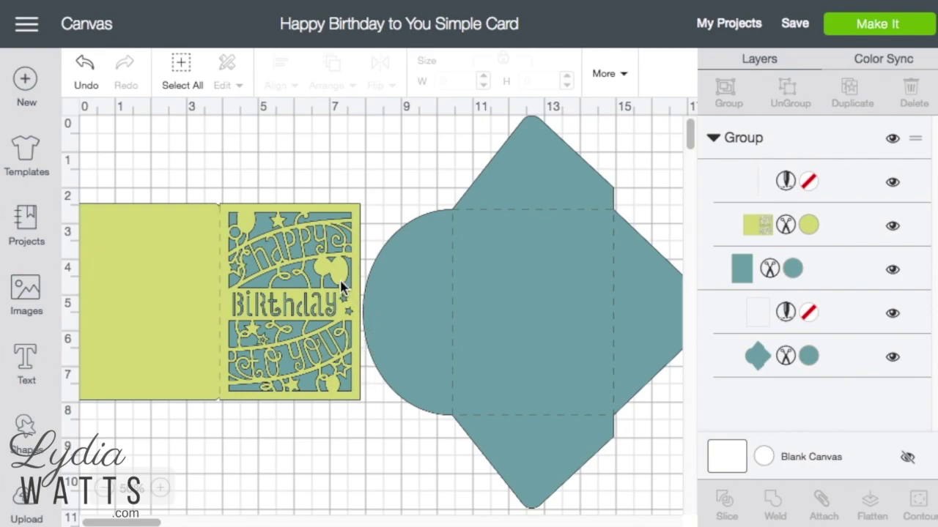
click(511, 327)
drag(497, 337, 511, 350)
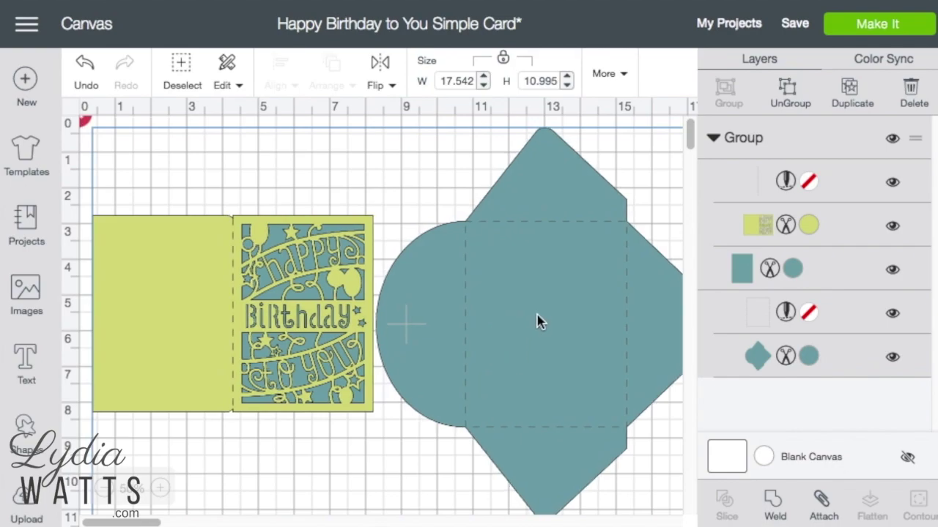
Ungroup the card set and hide the envelope with its score lines.
click(785, 89)
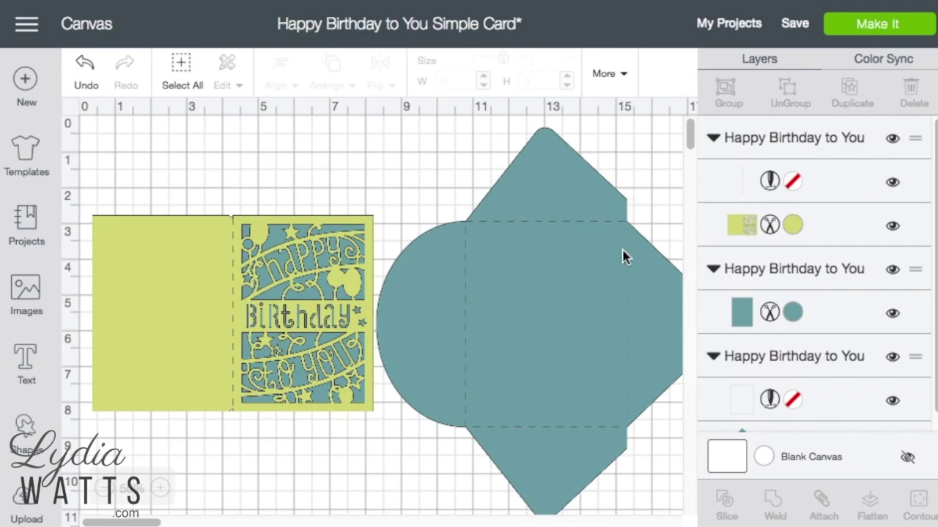
click(590, 294)
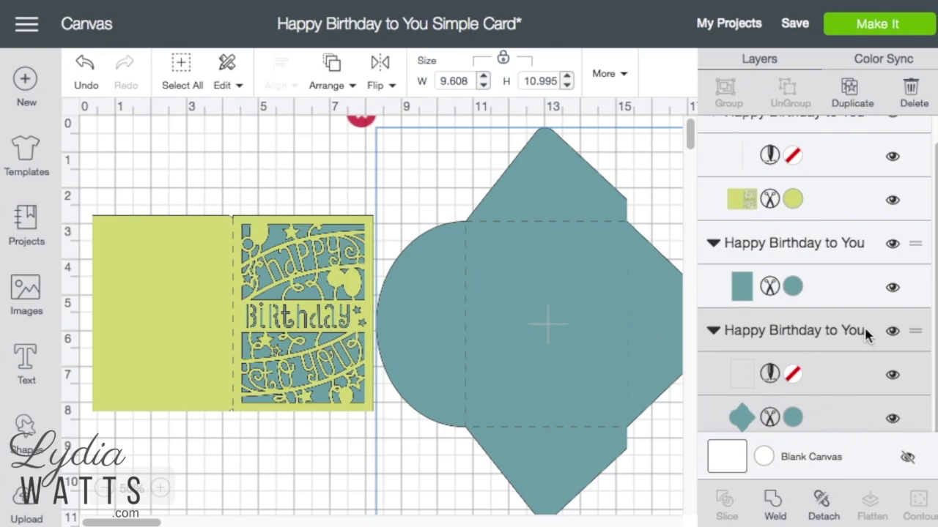
click(893, 332)
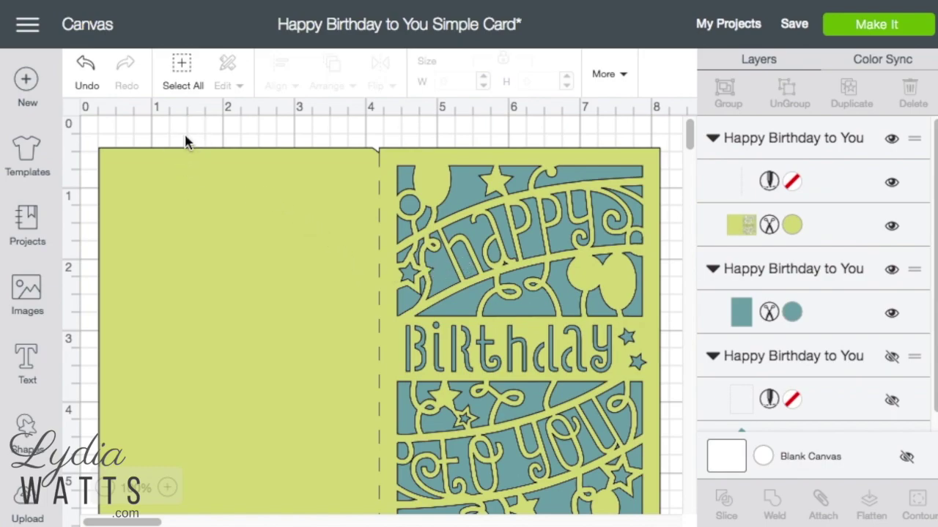
Resize the visible card and insert together to a width of 10 with locked proportions, and save the project.
click(178, 73)
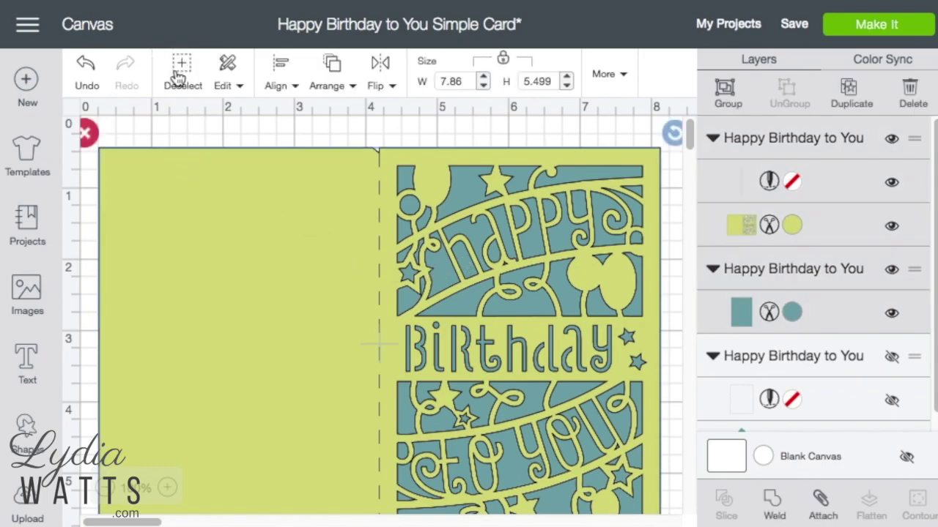
double_click(438, 79)
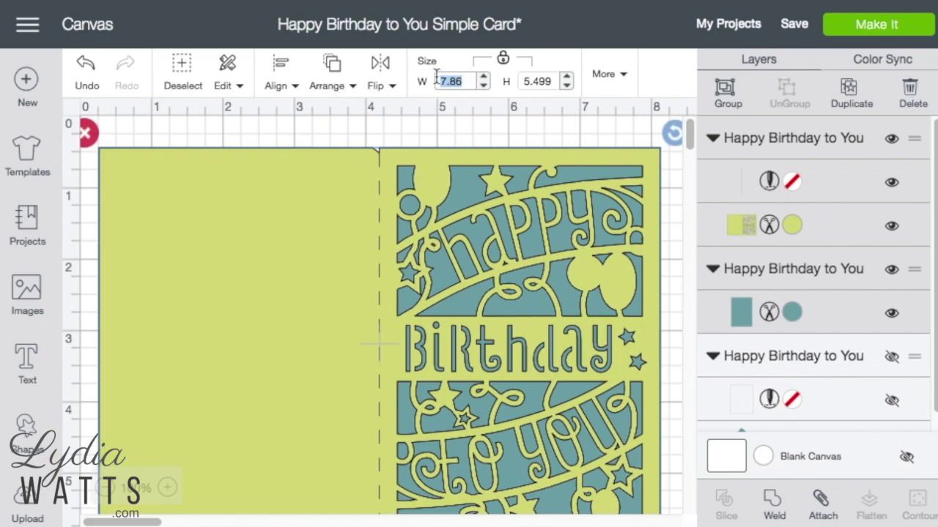
text(10)
key(Return)
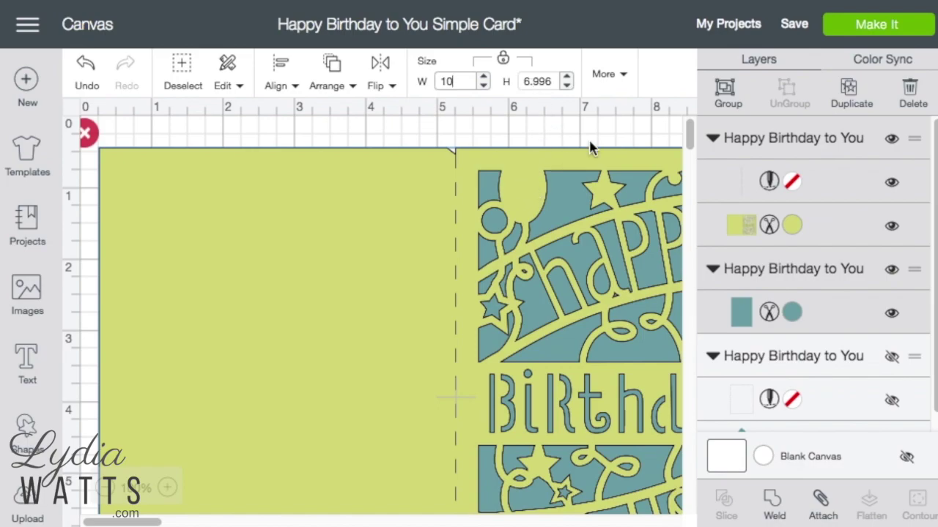
click(791, 29)
click(802, 57)
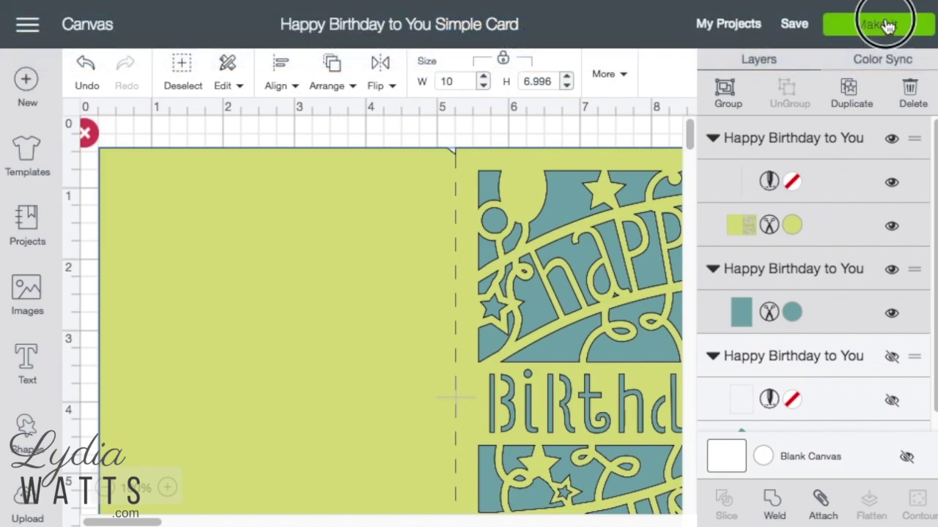
Send the project to mat preparation and move the card to the bottom of the first mat.
click(887, 25)
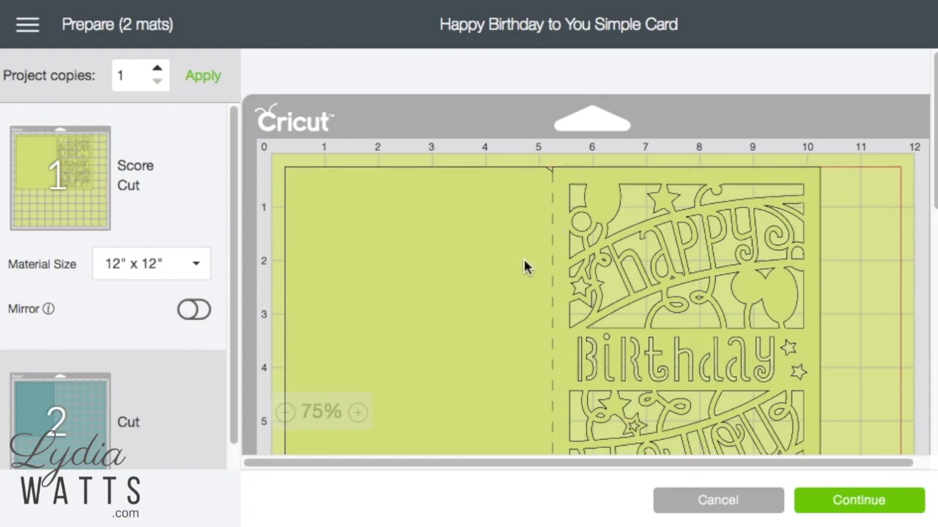
scroll(523, 264, down, 5)
scroll(469, 198, down, 3)
scroll(467, 314, up, 4)
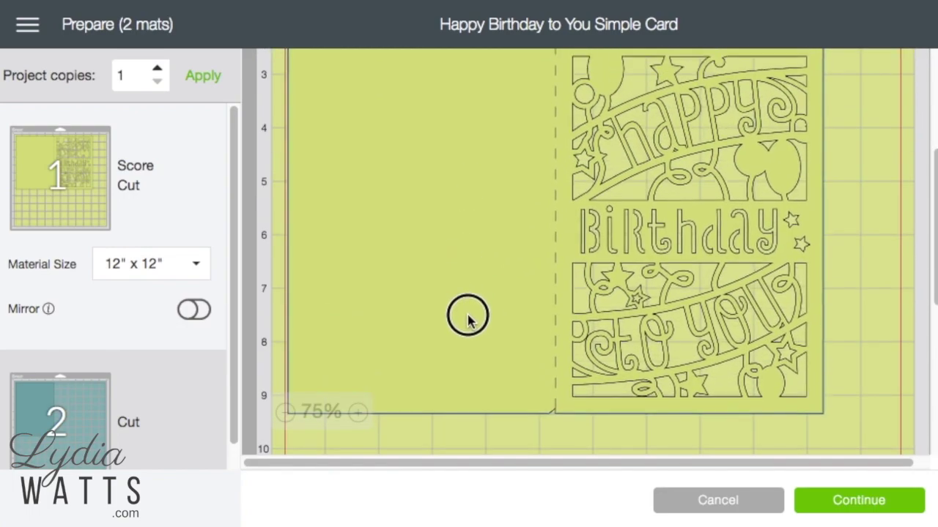
scroll(468, 315, down, 7)
drag(448, 157, 446, 265)
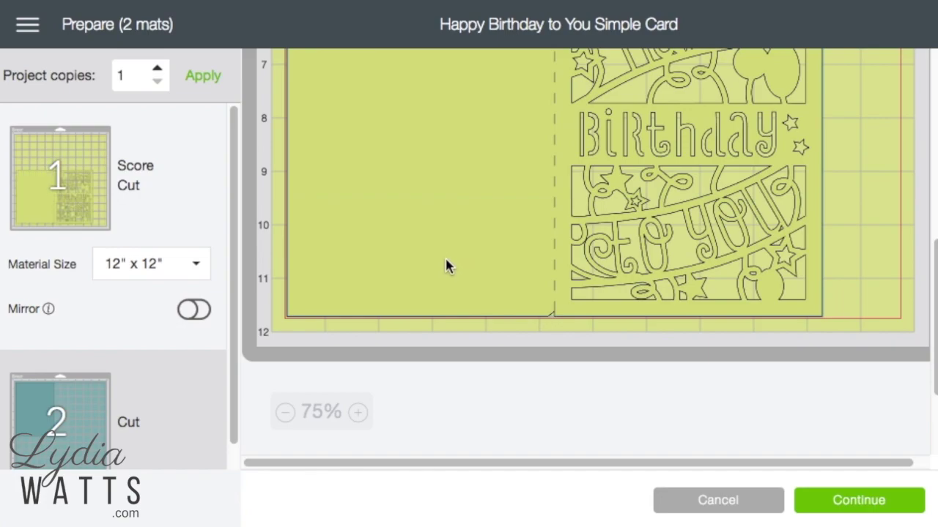
Toggle mirroring on and off for the first mat, leaving it turned on.
scroll(440, 238, up, 5)
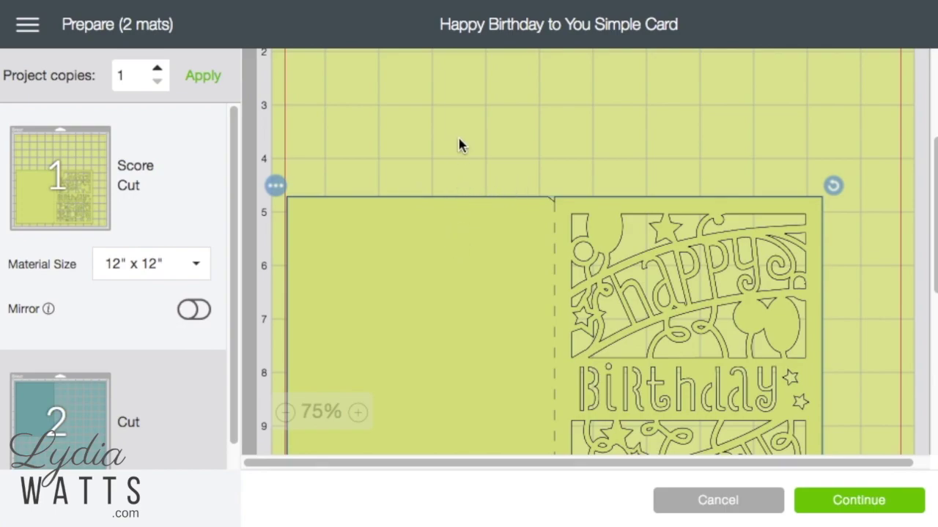
scroll(458, 140, up, 3)
scroll(495, 250, down, 1)
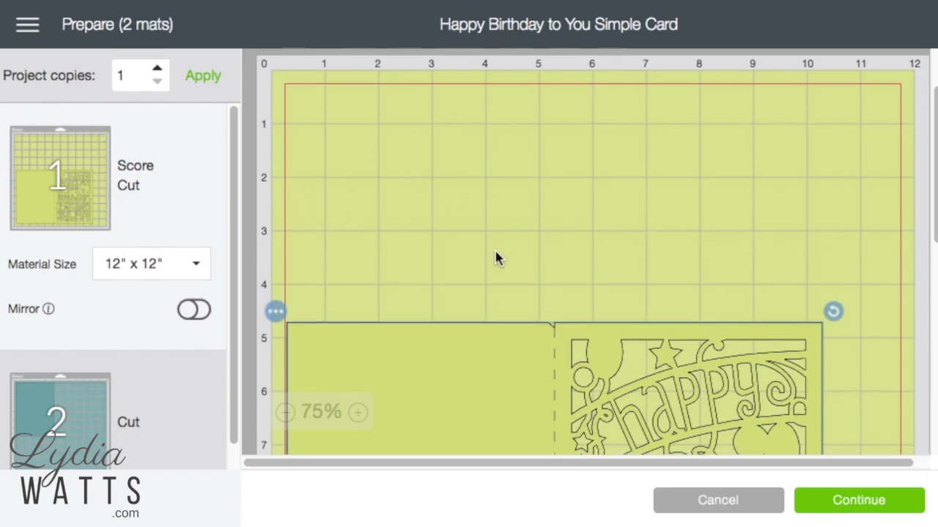
scroll(491, 255, down, 10)
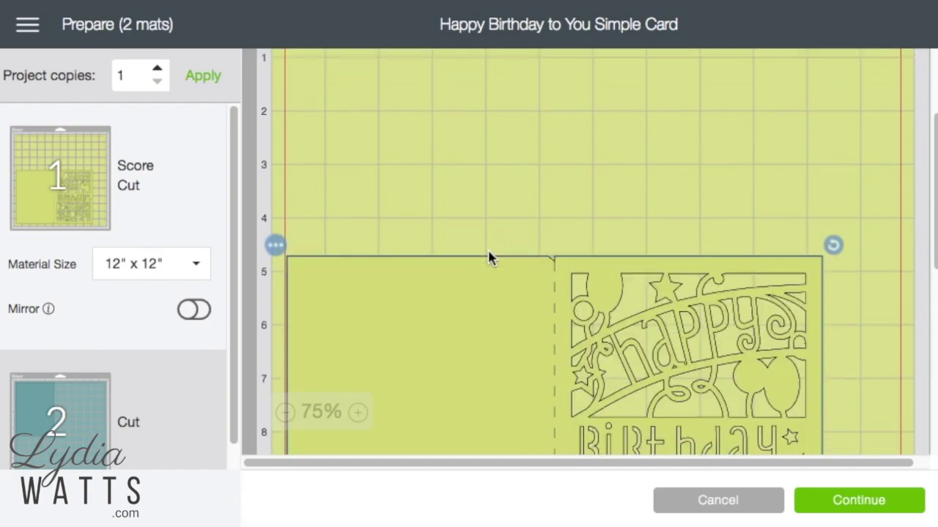
click(195, 310)
click(195, 309)
scroll(425, 326, down, 10)
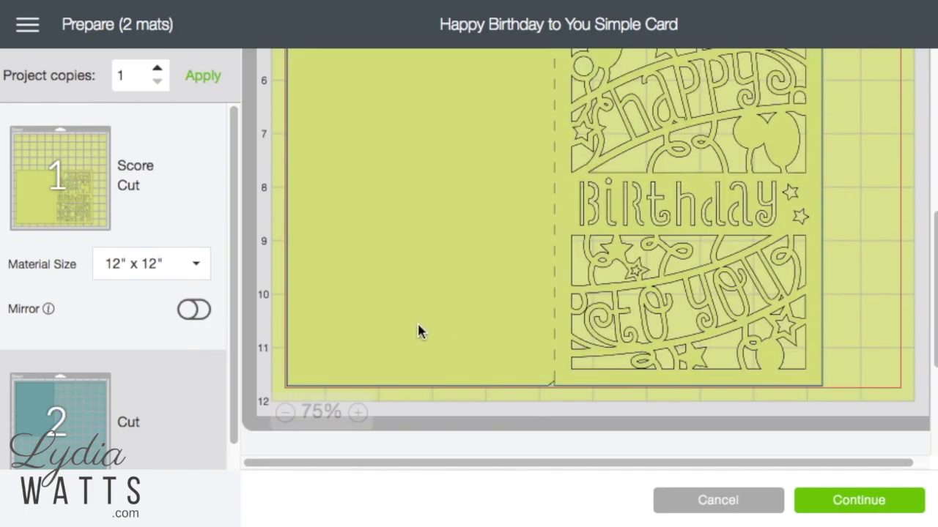
scroll(408, 331, up, 1)
click(198, 311)
click(199, 312)
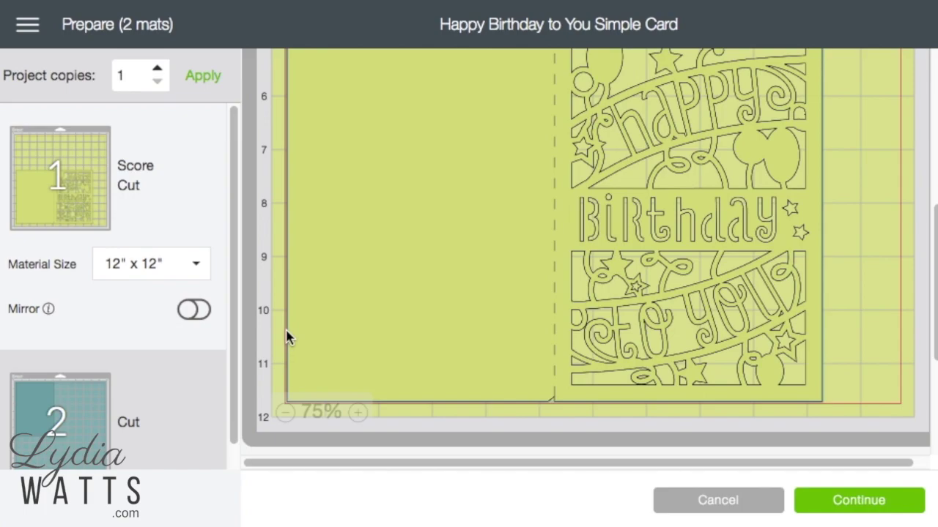
click(198, 313)
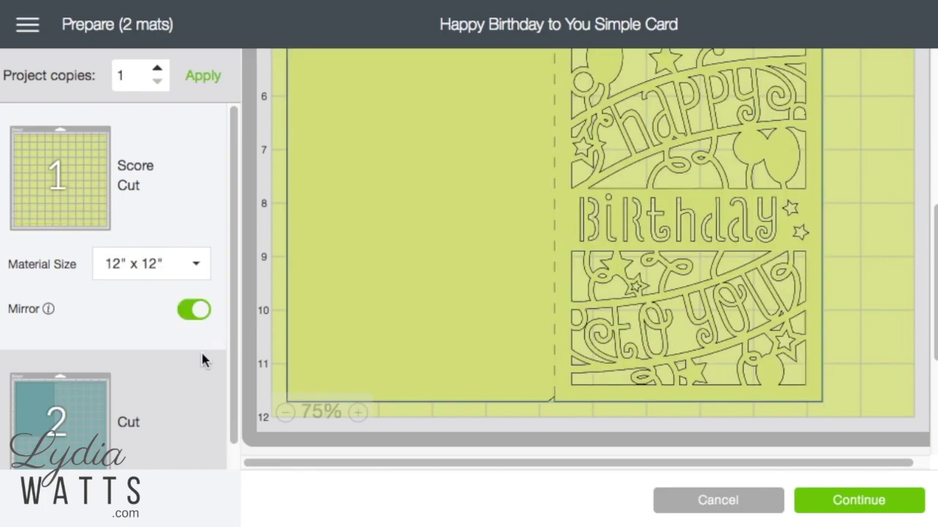
Continue from mat preparation to the make stage and set the first mat's material to Cardstock (for intricate cuts).
scroll(471, 294, up, 2)
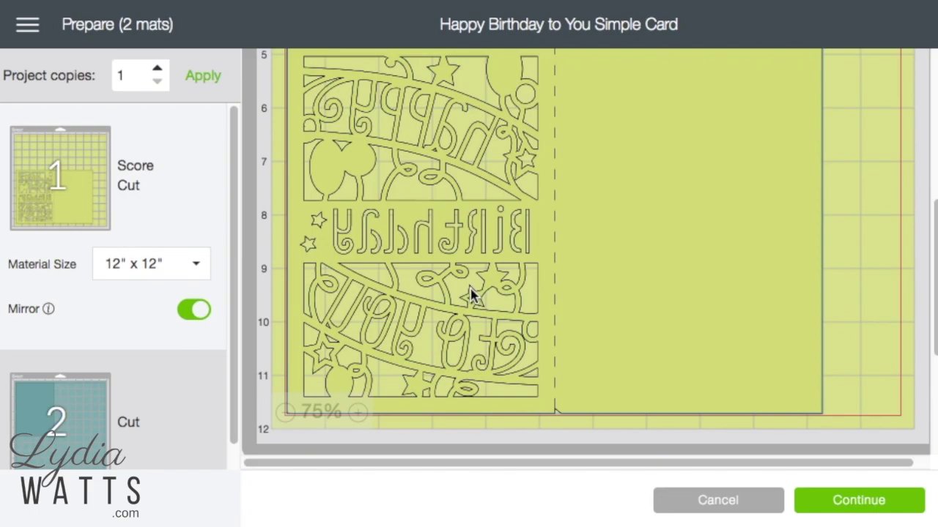
scroll(469, 299, up, 2)
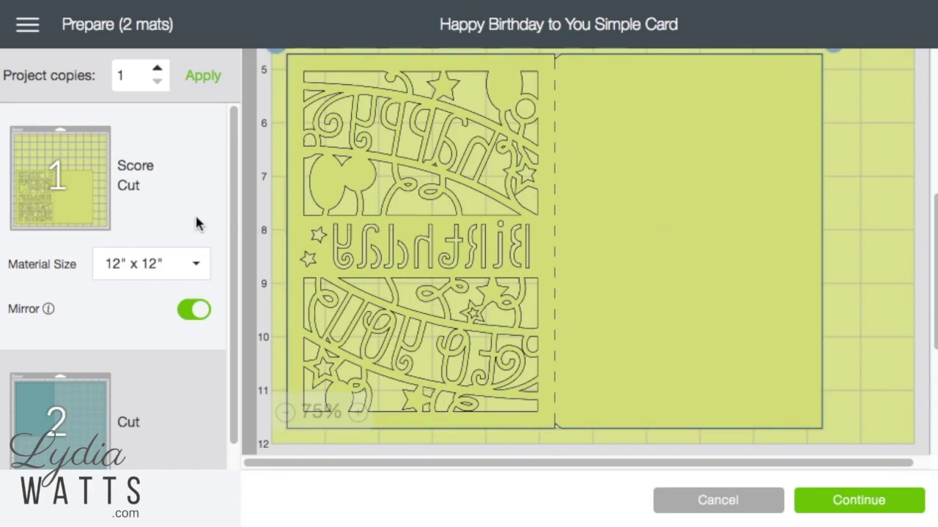
double_click(141, 167)
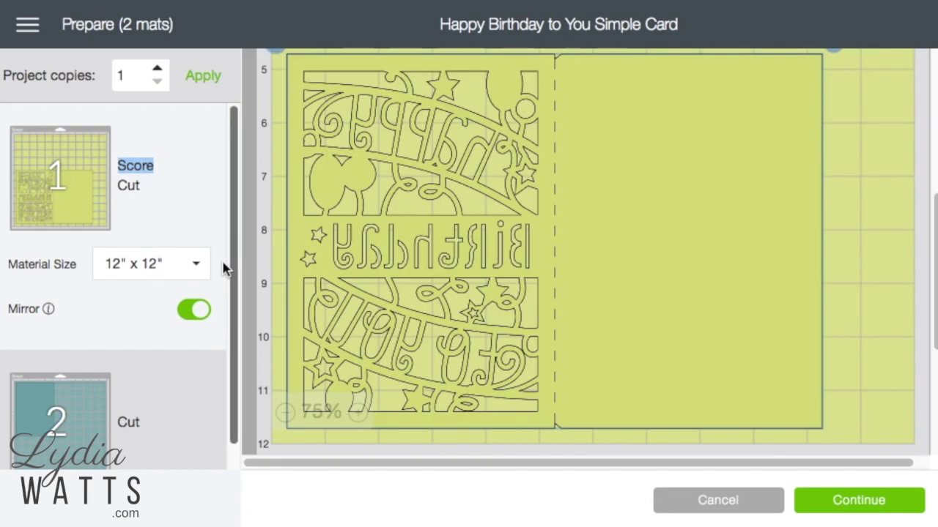
scroll(517, 352, down, 5)
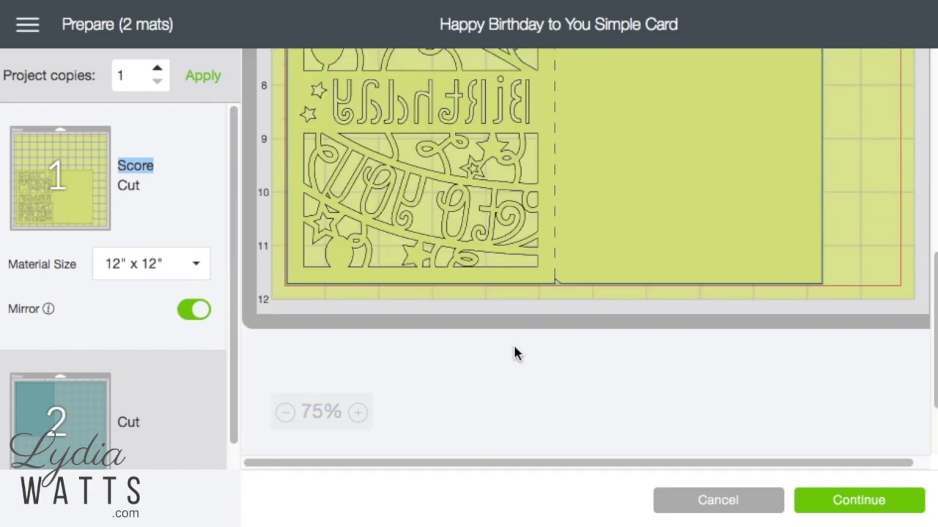
click(875, 503)
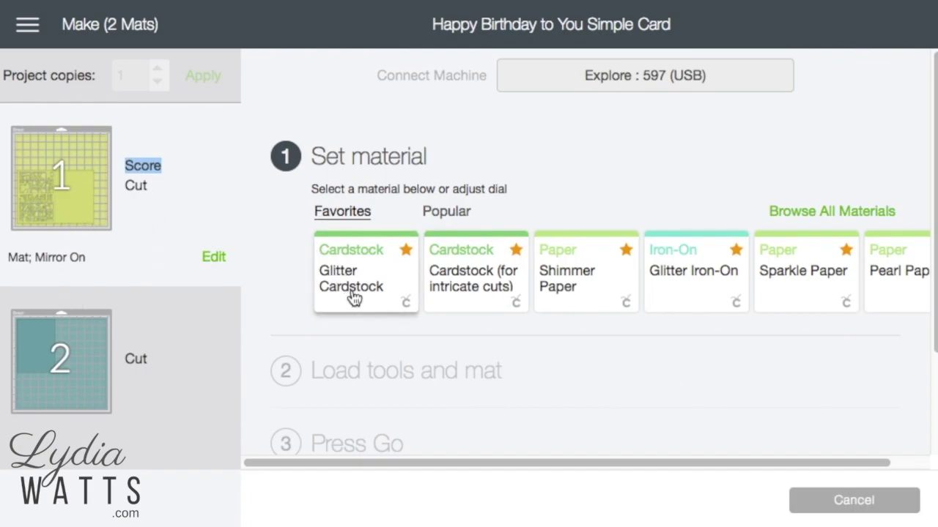
click(474, 305)
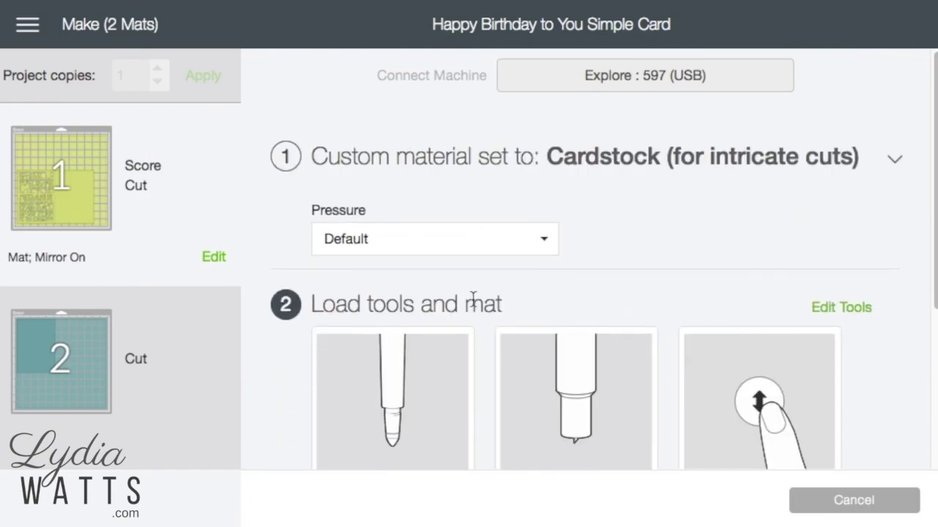
scroll(389, 290, down, 3)
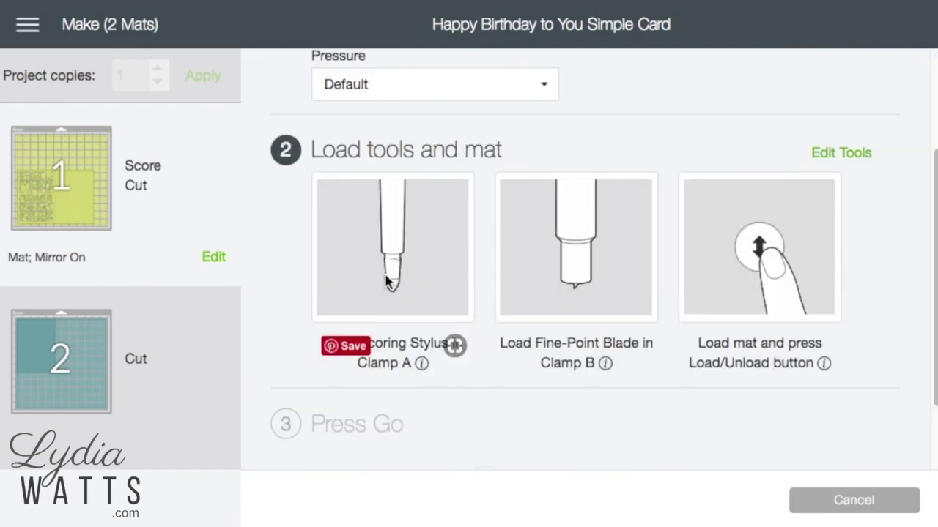